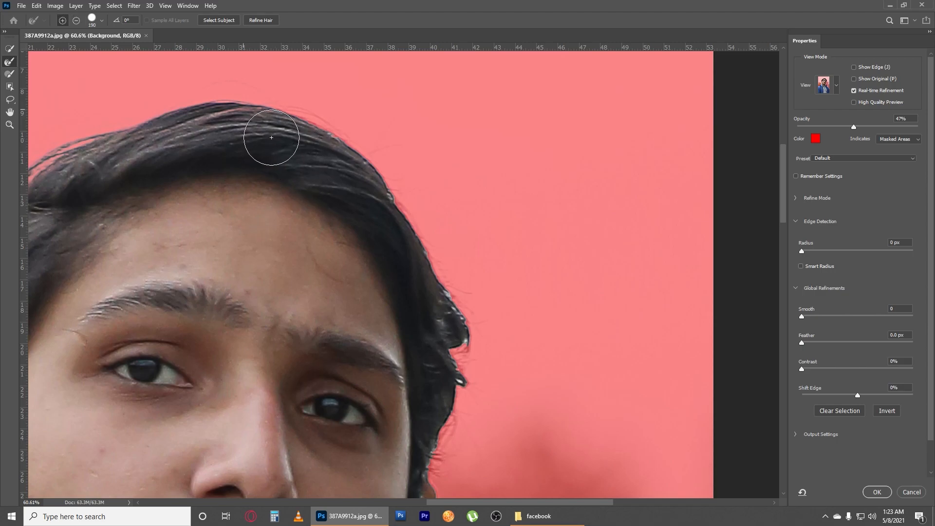
# Step: Refine the mask edge along the subject's hair and the side of the face, and apply it as a selection
pyautogui.moveTo(481, 398); pyautogui.dragTo(439, 140)
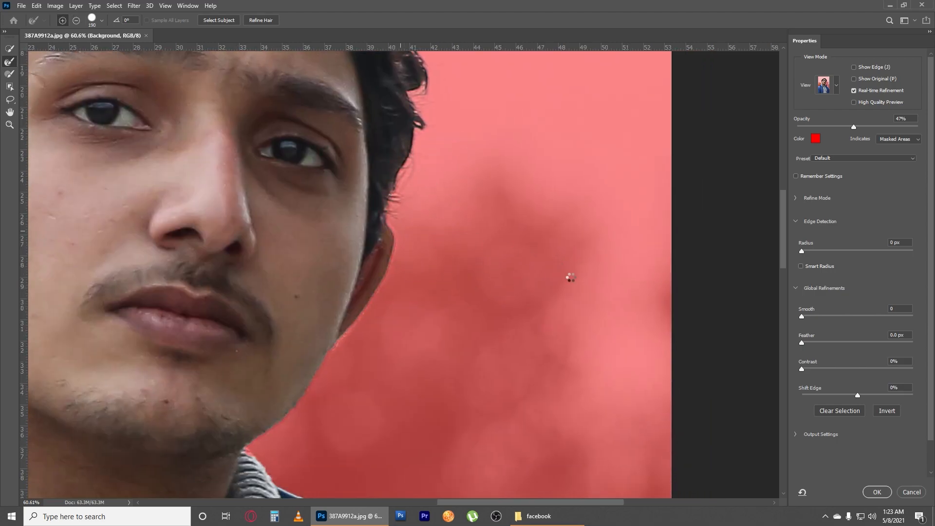
pyautogui.scroll(-14, 446, 400)
pyautogui.scroll(1, 357, 267)
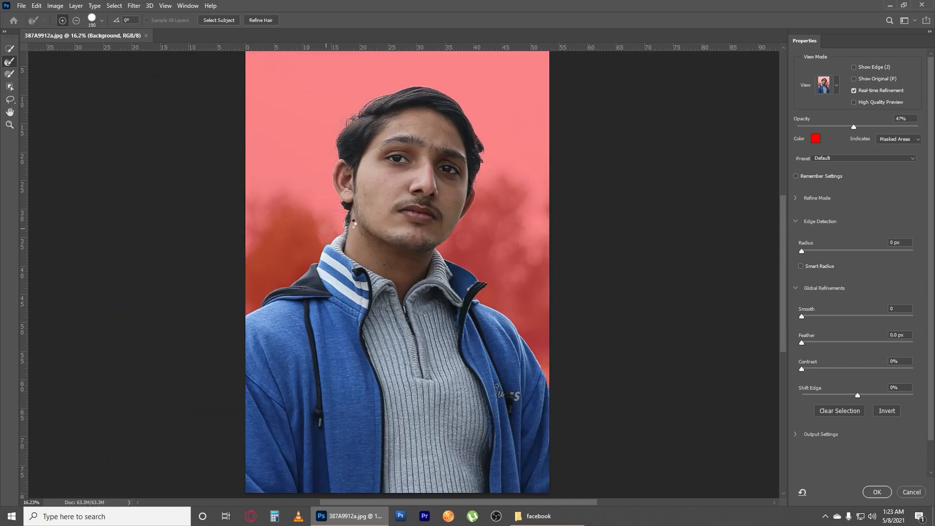
pyautogui.moveTo(325, 227); pyautogui.dragTo(332, 233)
pyautogui.click(876, 491)
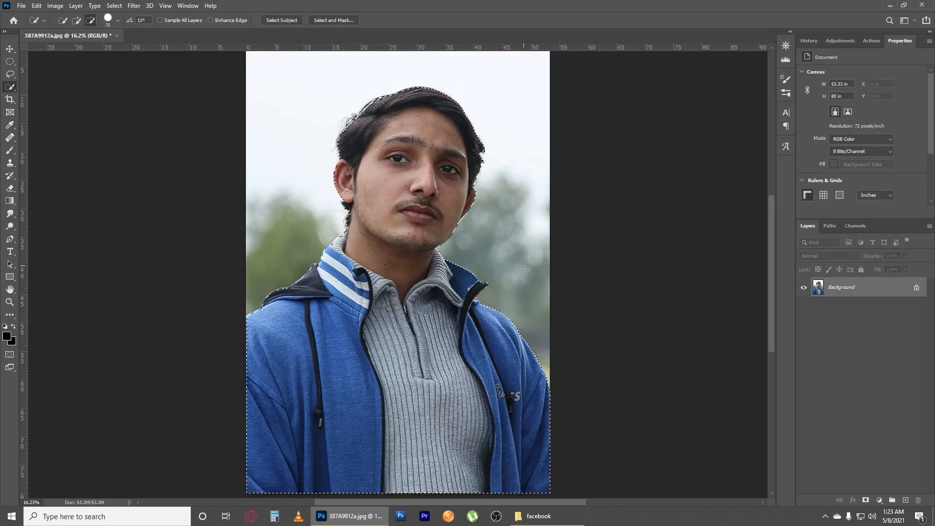
pyautogui.hotkey('ctrl', 'u')
pyautogui.moveTo(688, 282); pyautogui.dragTo(498, 296)
pyautogui.press('Escape')
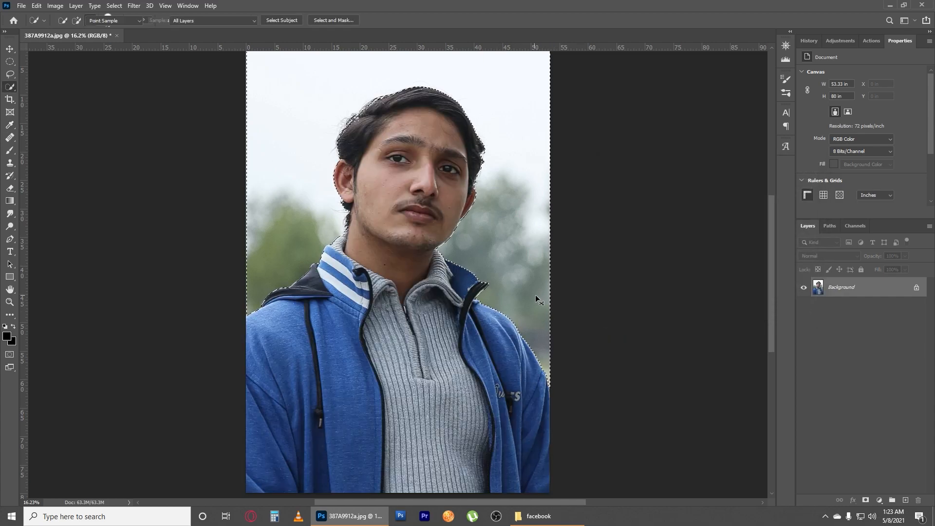
# Step: Darken the background around the subject to solid black with Hue/Saturation and clear the selection
pyautogui.hotkey('ctrl', 'u')
pyautogui.moveTo(684, 280); pyautogui.dragTo(542, 292)
pyautogui.click(795, 185)
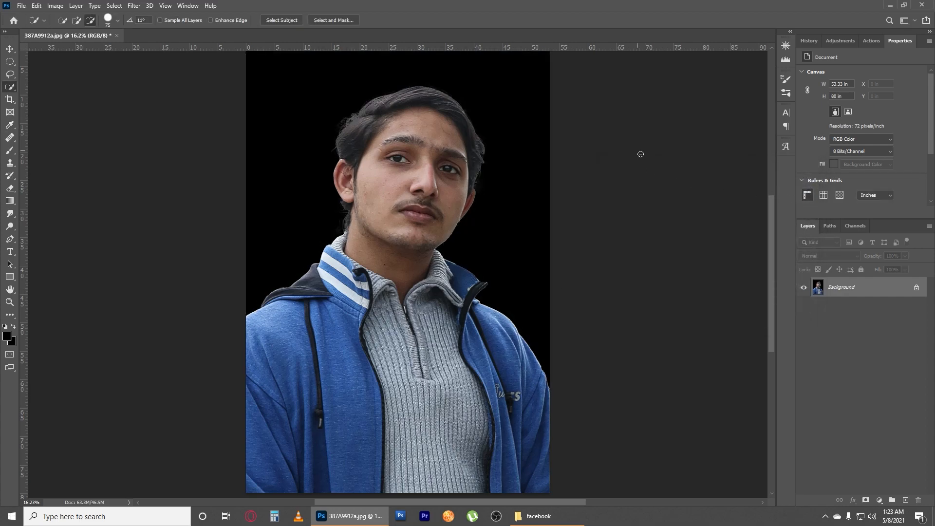
# Step: Apply Camera Raw with Exposure -1.20, Contrast +27, Highlights -51, Shadows +24, Whites -93 and Blacks -58
pyautogui.hotkey('ctrl', '0')
pyautogui.click(116, 5)
pyautogui.moveTo(134, 5)
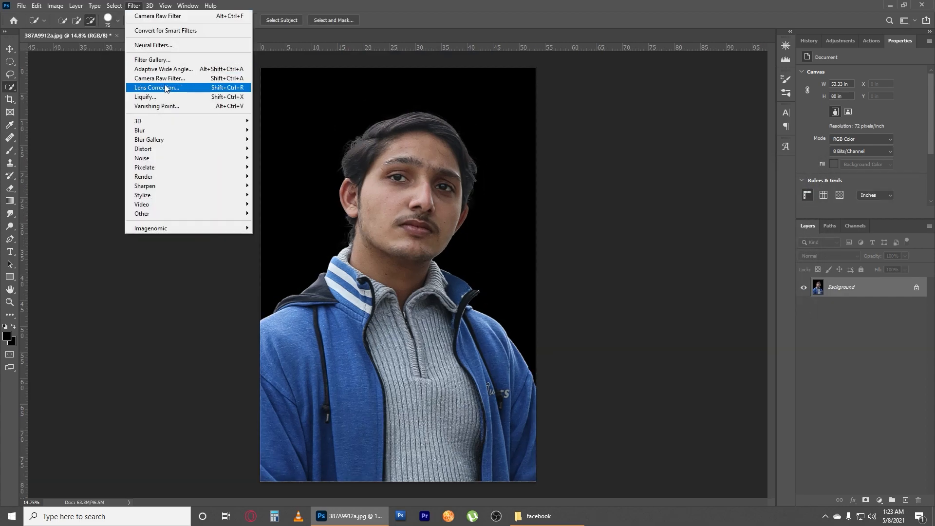
pyautogui.click(168, 79)
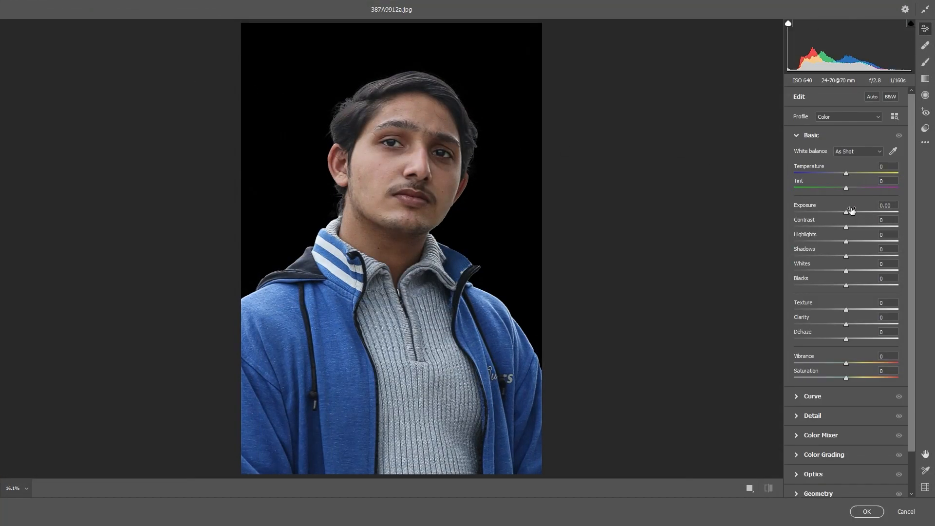
pyautogui.moveTo(845, 212); pyautogui.dragTo(818, 285)
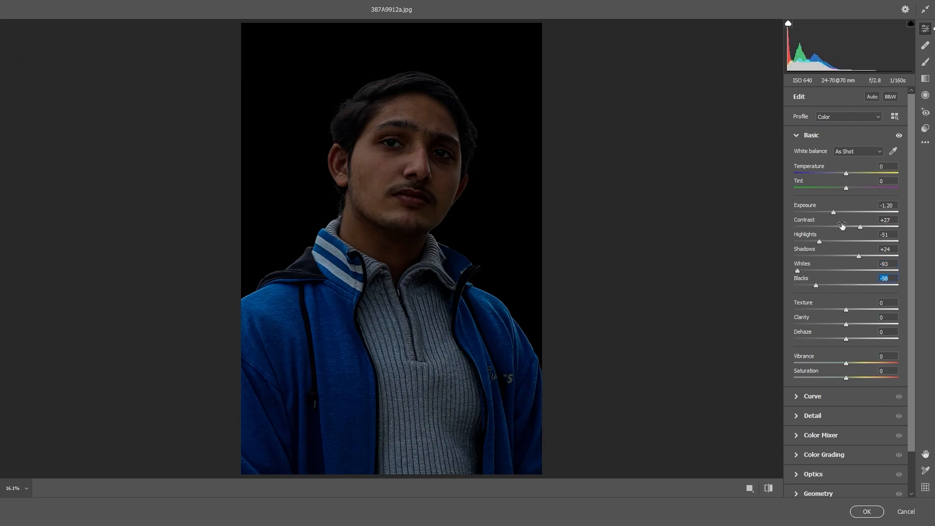
# Step: Choose the Monochrome profile and set Exposure -1.10, Texture +19, Clarity -37 and Dehaze +53
pyautogui.click(849, 122)
pyautogui.click(830, 136)
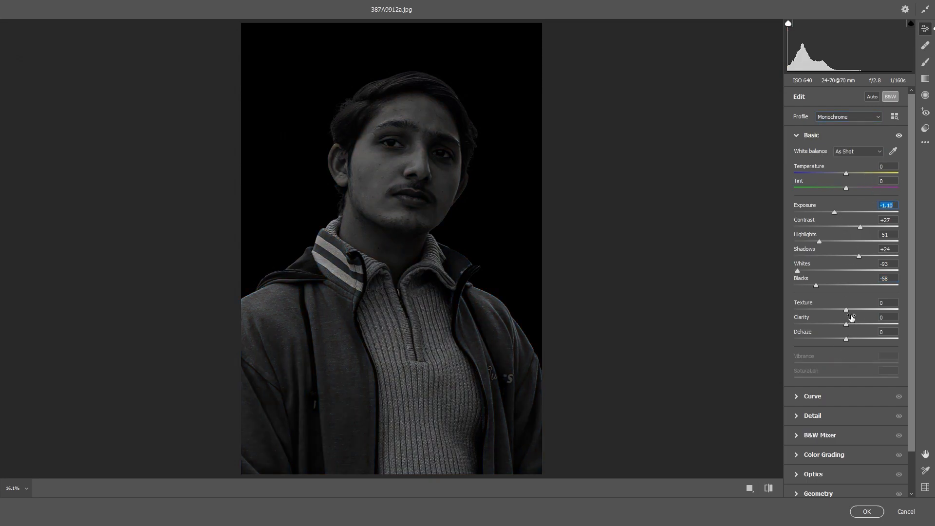
pyautogui.moveTo(852, 311); pyautogui.dragTo(873, 342)
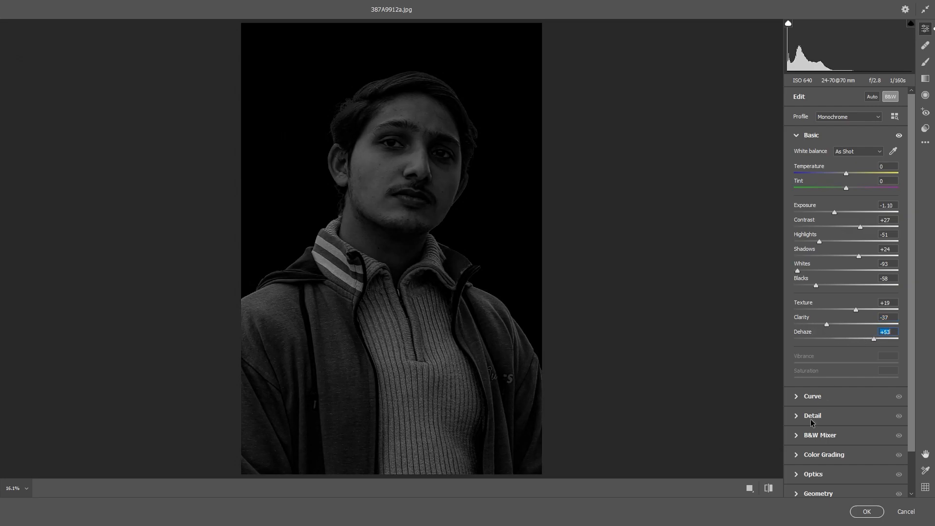
# Step: Set Oranges to +28 and adjust Reds in the B&W Mixer, and add Grain 100 with Vignetting -42
pyautogui.click(800, 434)
pyautogui.moveTo(852, 245); pyautogui.dragTo(835, 231)
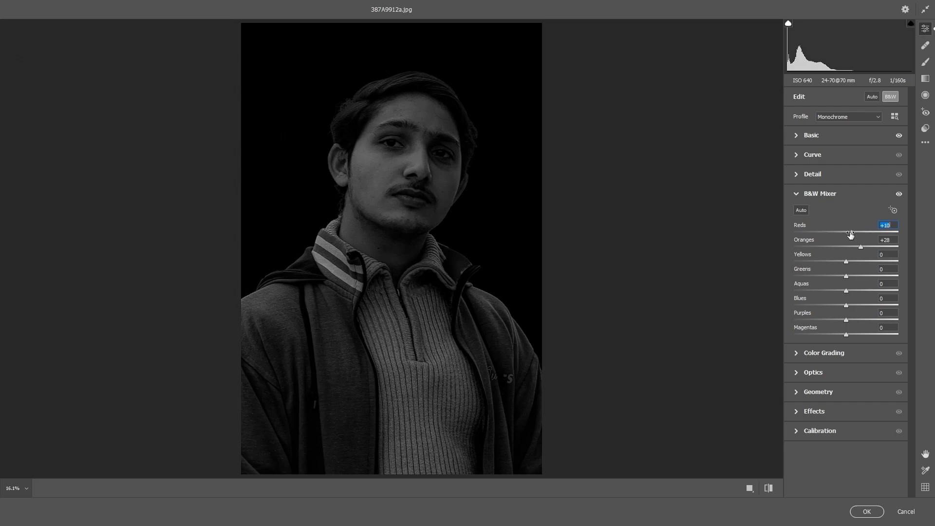
pyautogui.click(798, 412)
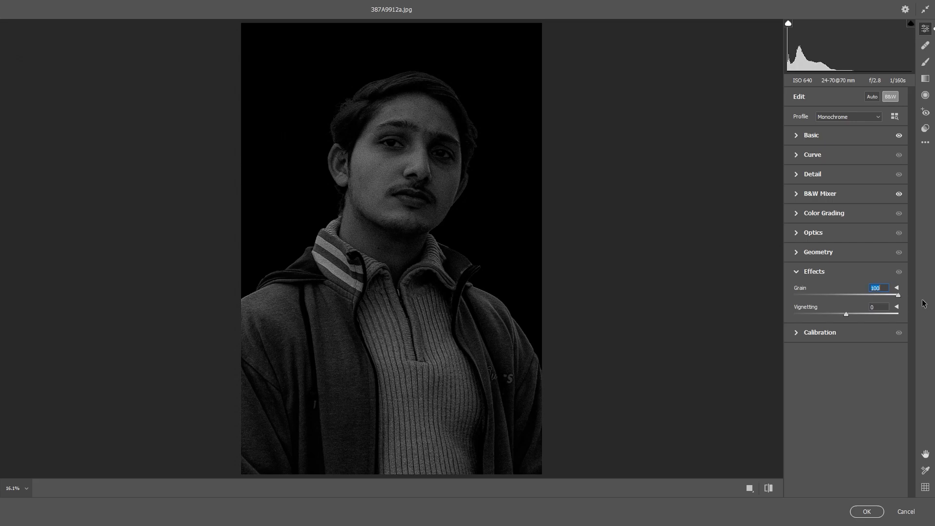
pyautogui.moveTo(845, 312); pyautogui.dragTo(824, 316)
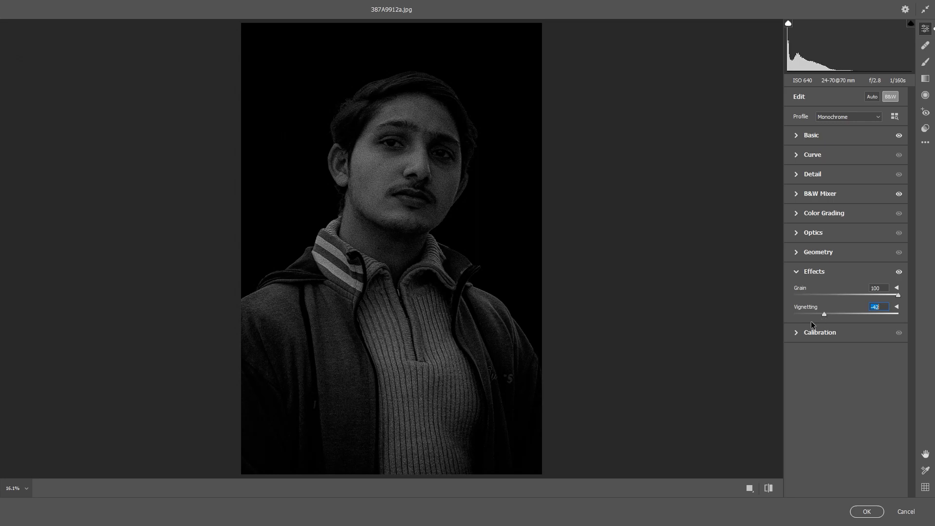
# Step: Calibrate Blue Primary to Hue -58 and Saturation +41, and commit the Camera Raw adjustments
pyautogui.click(793, 332)
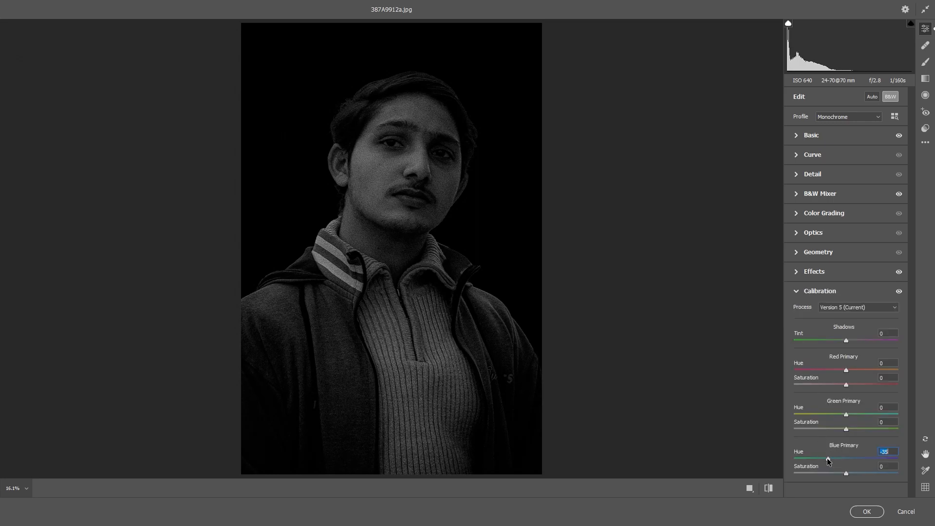
pyautogui.moveTo(842, 461); pyautogui.dragTo(816, 460)
pyautogui.moveTo(846, 473); pyautogui.dragTo(867, 472)
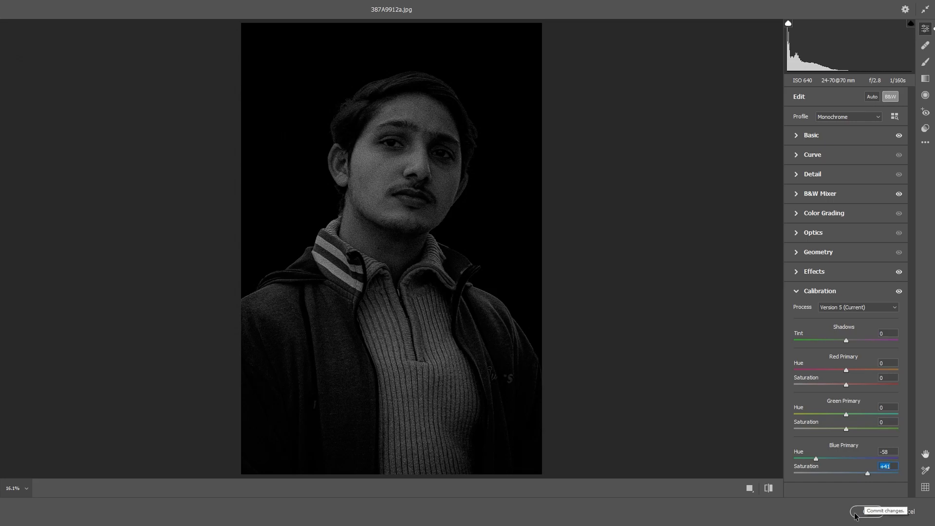
pyautogui.click(871, 516)
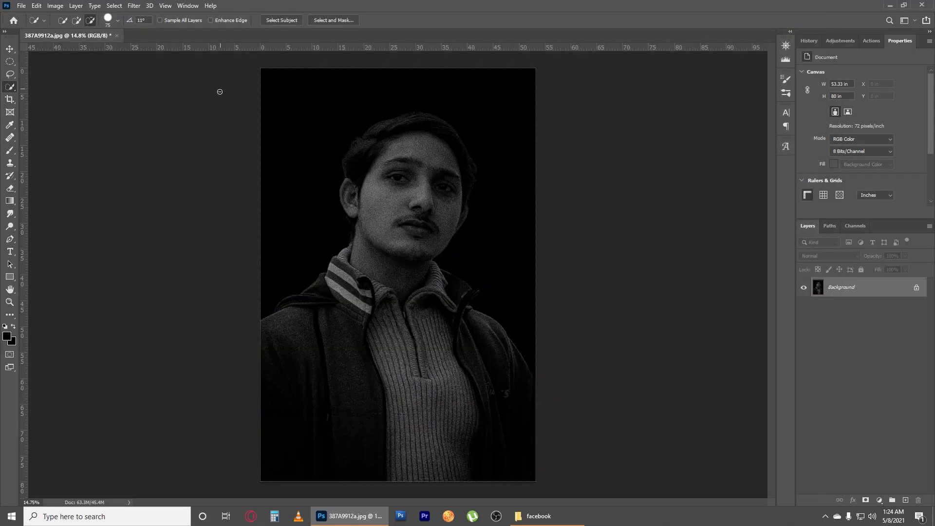
pyautogui.scroll(6, 484, 200)
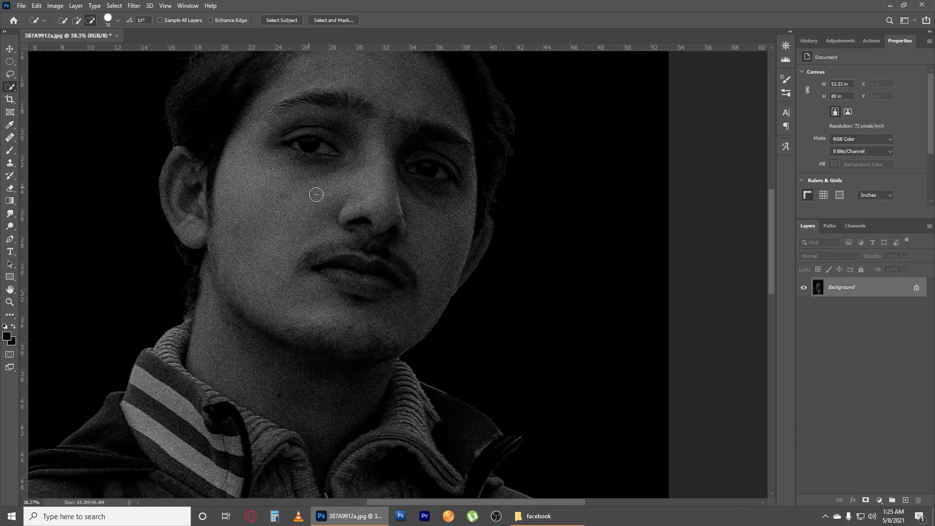
pyautogui.scroll(-5, 407, 285)
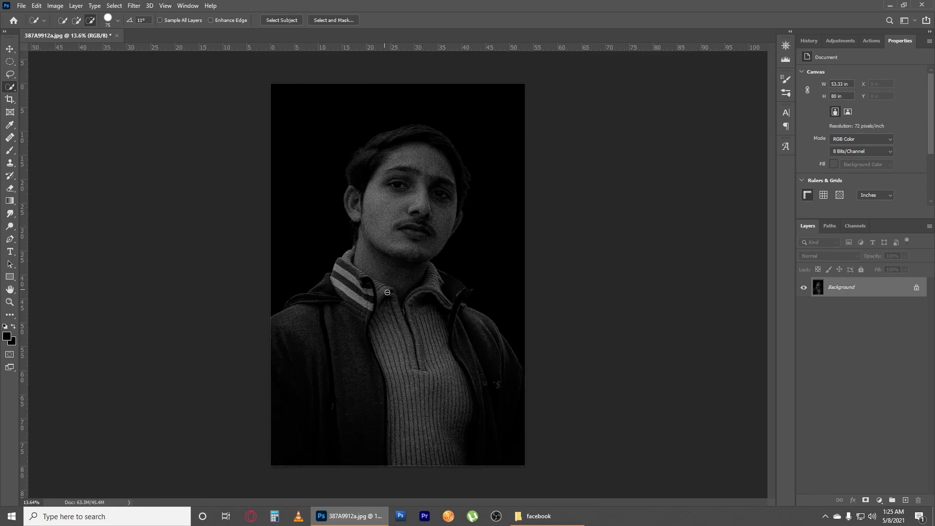
pyautogui.scroll(3, 423, 214)
pyautogui.scroll(3, 422, 215)
pyautogui.scroll(-4, 438, 204)
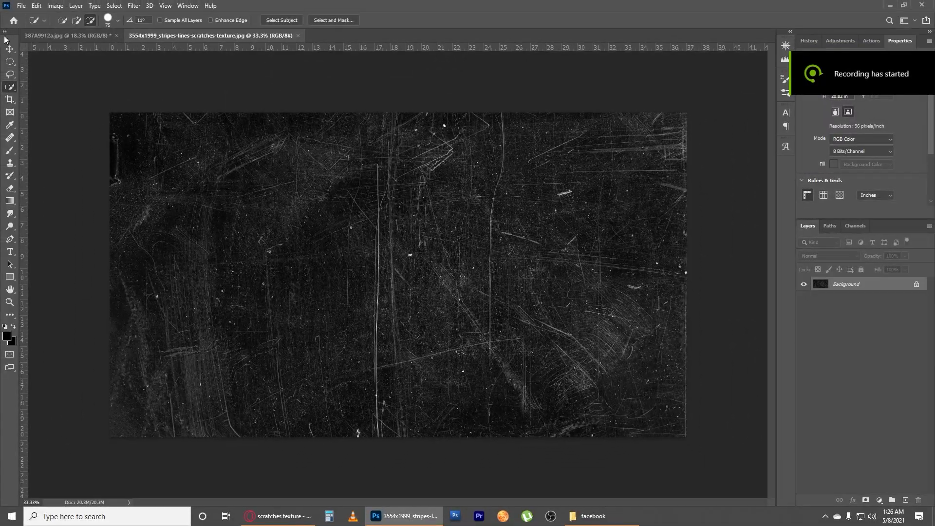
# Step: Deepen the blacks of the scratches texture by setting the Levels black input to 34
pyautogui.click(9, 48)
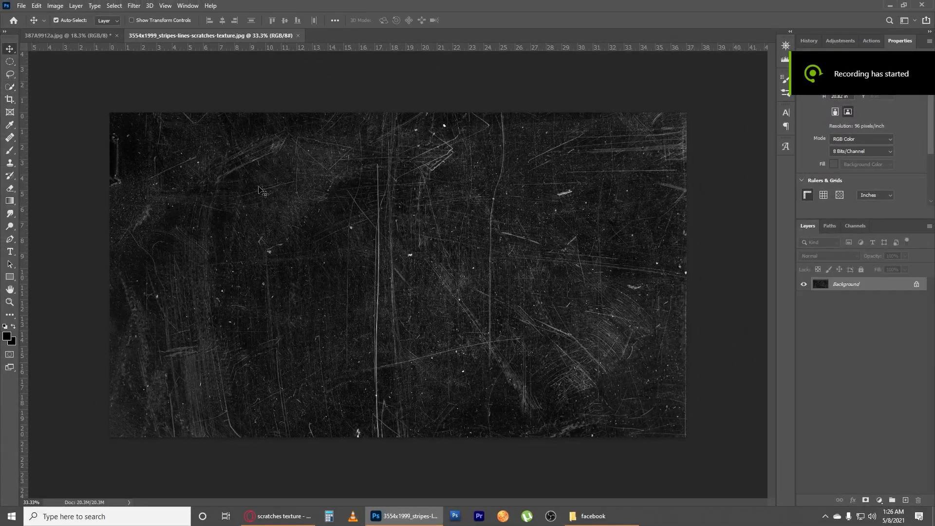
pyautogui.hotkey('ctrl', 'l')
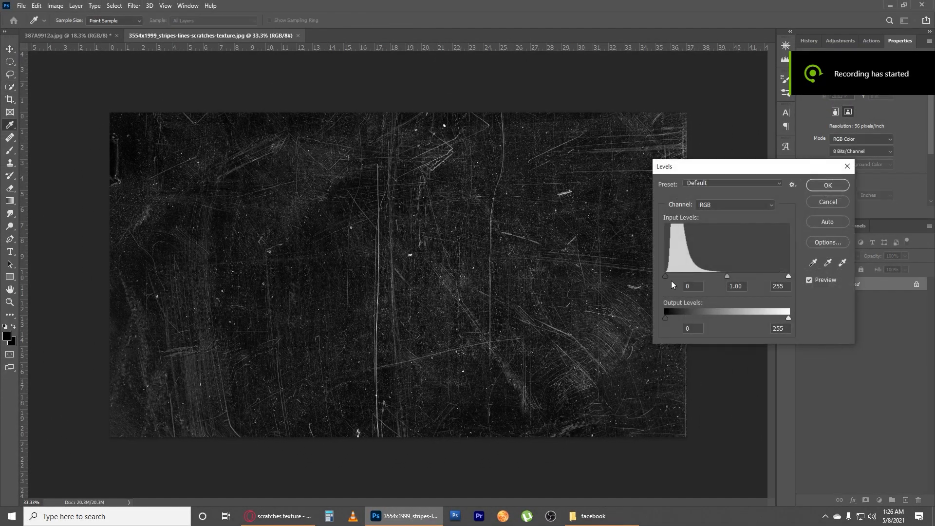
pyautogui.moveTo(667, 277); pyautogui.dragTo(682, 277)
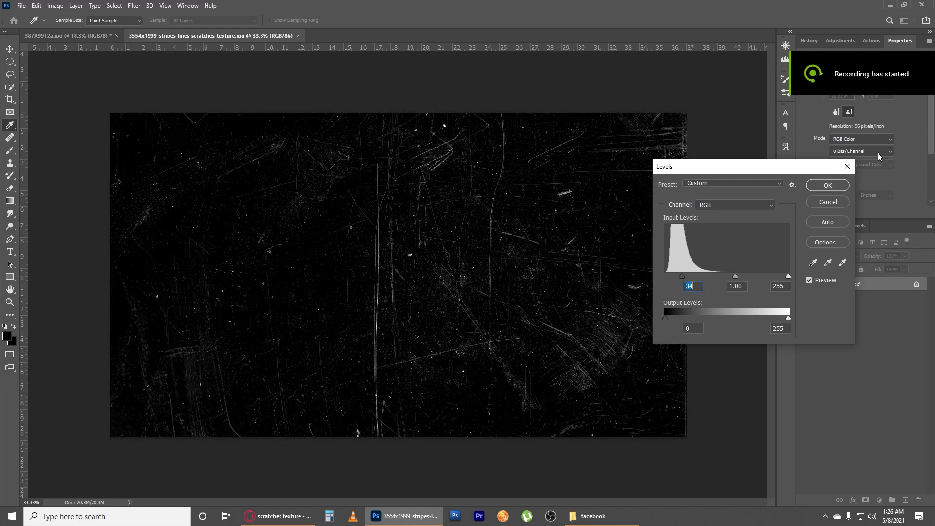
pyautogui.click(836, 187)
# Step: Copy the scratches texture into the portrait document, rotate it 90 degrees and scale it to cover the whole canvas
pyautogui.moveTo(453, 209); pyautogui.dragTo(413, 241)
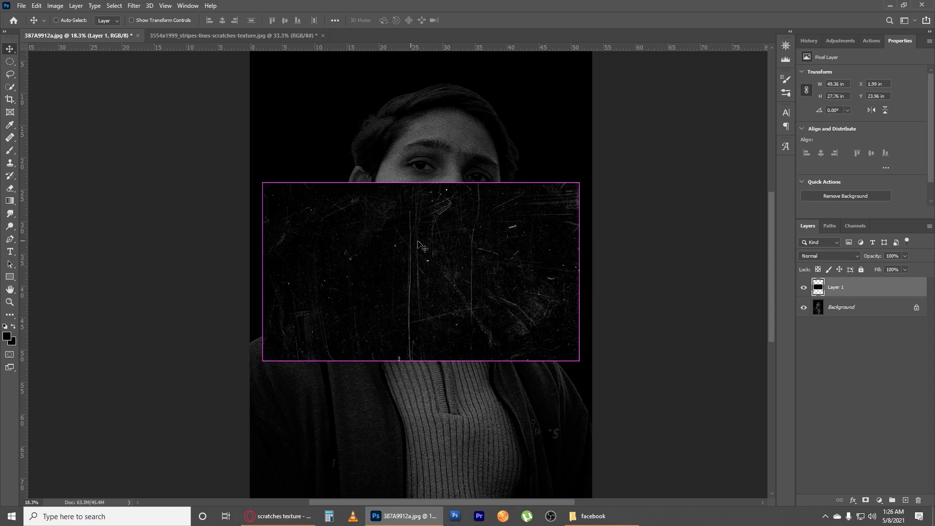
pyautogui.scroll(-2, 532, 233)
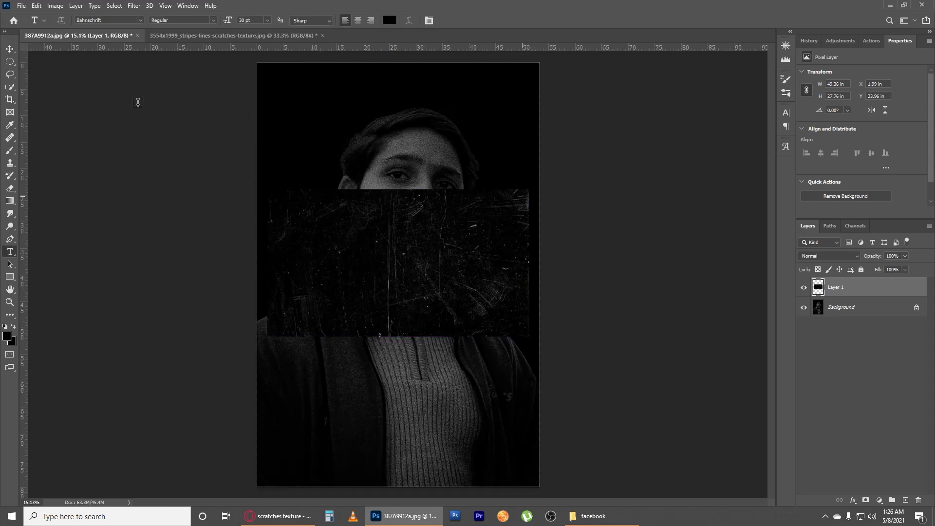
pyautogui.click(56, 20)
pyautogui.hotkey('ctrl', 't')
pyautogui.moveTo(541, 184); pyautogui.dragTo(499, 436)
pyautogui.moveTo(470, 394); pyautogui.dragTo(485, 375)
pyautogui.press('Return')
# Step: Set the texture layer's blend mode to Screen and its opacity to 58%
pyautogui.click(828, 256)
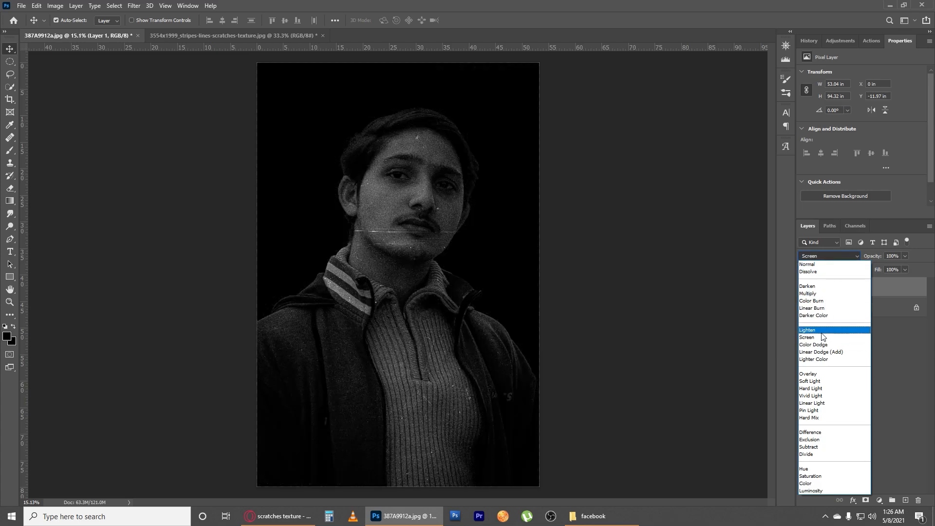
pyautogui.click(822, 338)
pyautogui.click(828, 256)
pyautogui.click(726, 337)
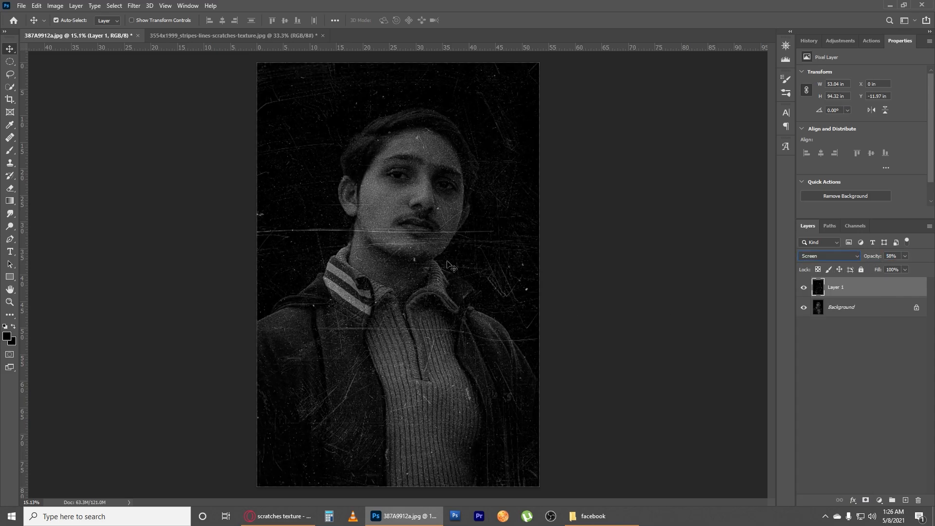
# Step: Add a mask to the texture layer and paint black over the man's face and clothing to hide the scratches there
pyautogui.click(865, 500)
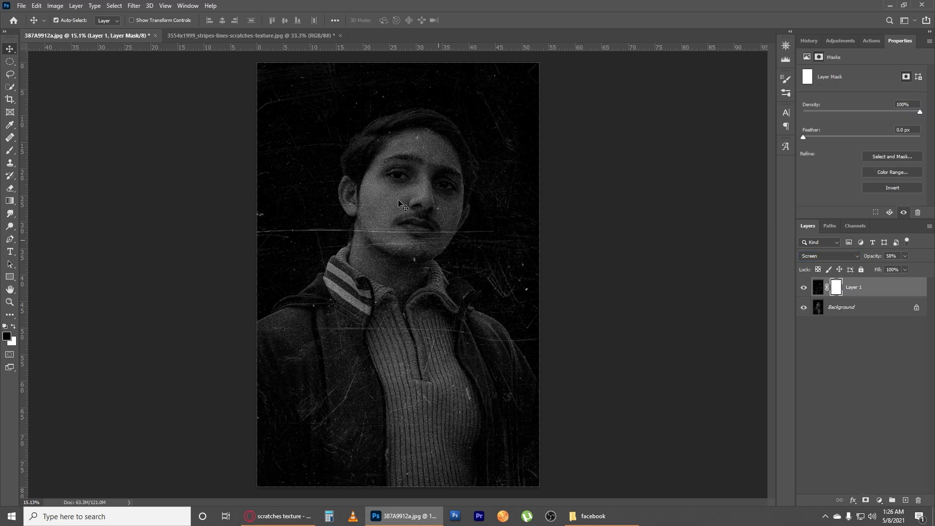
pyautogui.press('b')
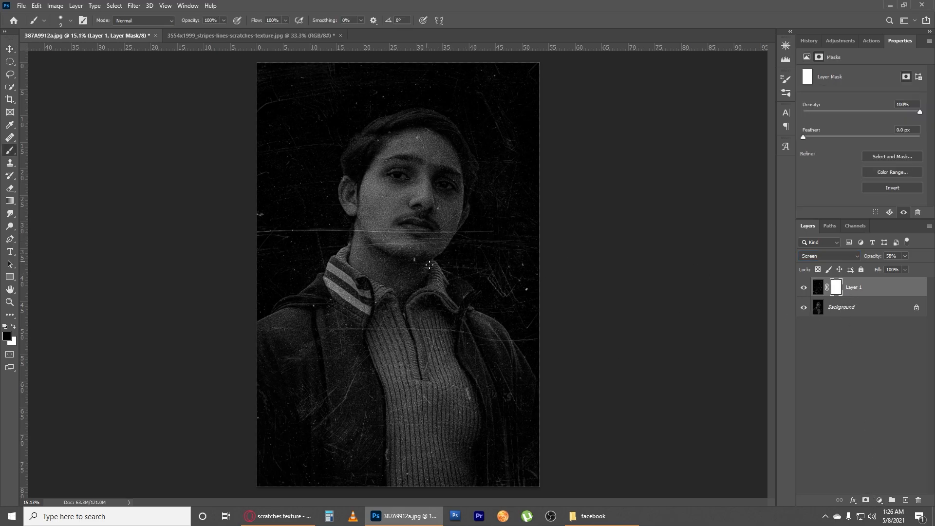
pyautogui.moveTo(378, 214)
pyautogui.mouseDown()
pyautogui.moveTo(428, 225)
pyautogui.moveTo(440, 277)
pyautogui.moveTo(438, 229)
pyautogui.moveTo(361, 407)
pyautogui.moveTo(357, 484)
pyautogui.moveTo(474, 390)
pyautogui.moveTo(539, 481)
pyautogui.moveTo(531, 424)
pyautogui.moveTo(501, 381)
pyautogui.moveTo(323, 438)
pyautogui.moveTo(359, 419)
pyautogui.mouseUp()
pyautogui.moveTo(444, 230)
pyautogui.mouseDown()
pyautogui.moveTo(449, 199)
pyautogui.moveTo(420, 220)
pyautogui.moveTo(458, 247)
pyautogui.moveTo(419, 244)
pyautogui.moveTo(415, 294)
pyautogui.moveTo(425, 297)
pyautogui.mouseUp()
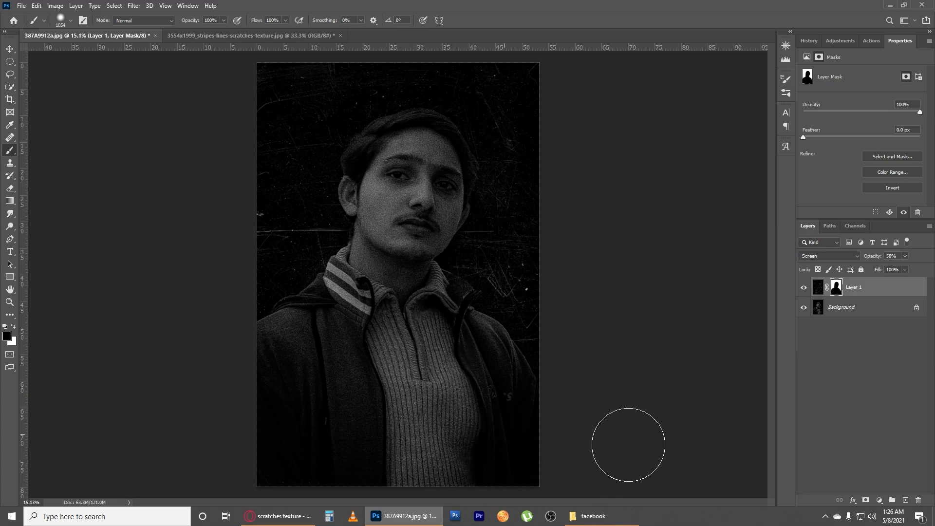
# Step: Merge the masked texture layer into the Background layer
pyautogui.scroll(1, 9, 50)
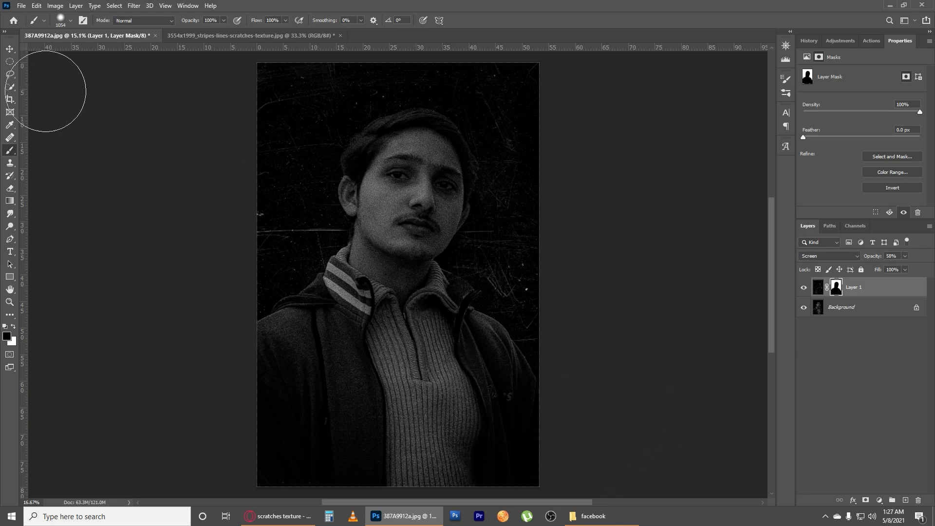
pyautogui.click(9, 49)
pyautogui.hotkey('ctrl', 'e')
# Step: Darken the merged portrait by setting the Levels midtone input to 0.82
pyautogui.scroll(-2, 430, 241)
pyautogui.scroll(-2, 430, 241)
pyautogui.scroll(3, 430, 241)
pyautogui.scroll(-1, 430, 241)
pyautogui.scroll(1, 363, 149)
pyautogui.scroll(-2, 363, 149)
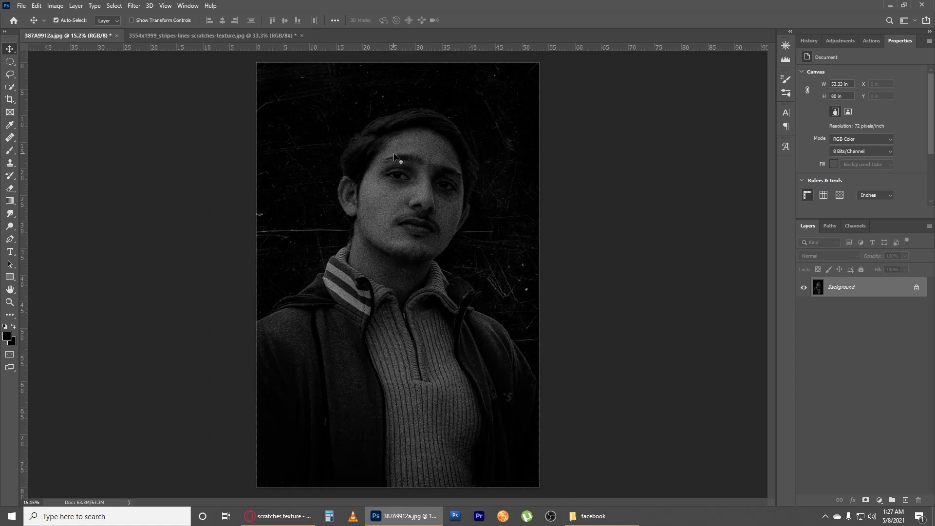
pyautogui.hotkey('ctrl', 'l')
pyautogui.moveTo(727, 276); pyautogui.dragTo(736, 276)
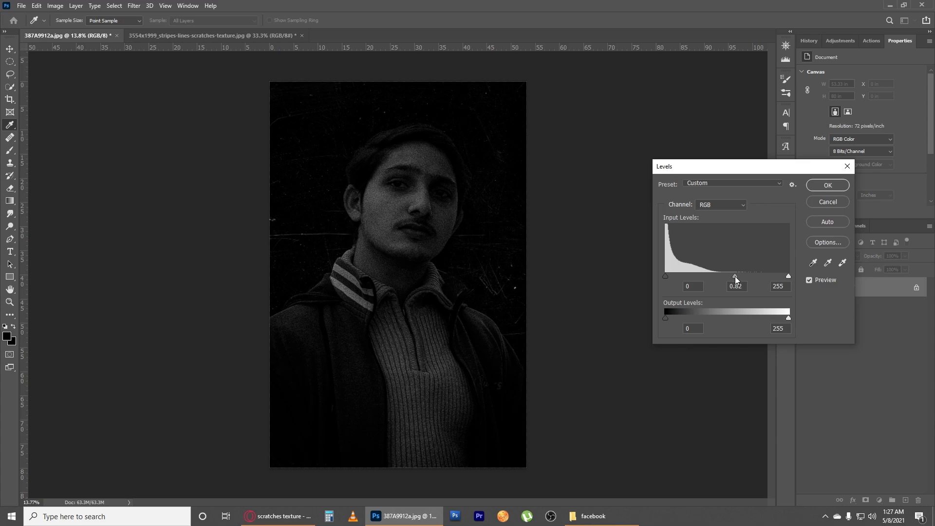
pyautogui.click(828, 185)
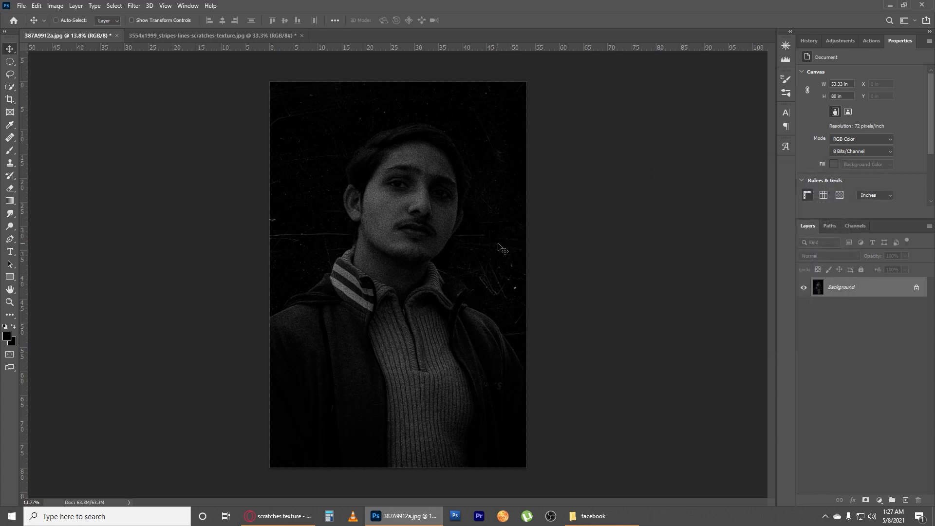
# Step: Duplicate the portrait layer, enlarge it past the canvas edges, shift it downward and merge it into the Background
pyautogui.hotkey('ctrl', 'j')
pyautogui.hotkey('ctrl', 't')
pyautogui.moveTo(526, 82); pyautogui.dragTo(610, 48)
pyautogui.moveTo(494, 221); pyautogui.dragTo(492, 263)
pyautogui.press('Return')
pyautogui.hotkey('ctrl', 'e')
pyautogui.scroll(4, 497, 266)
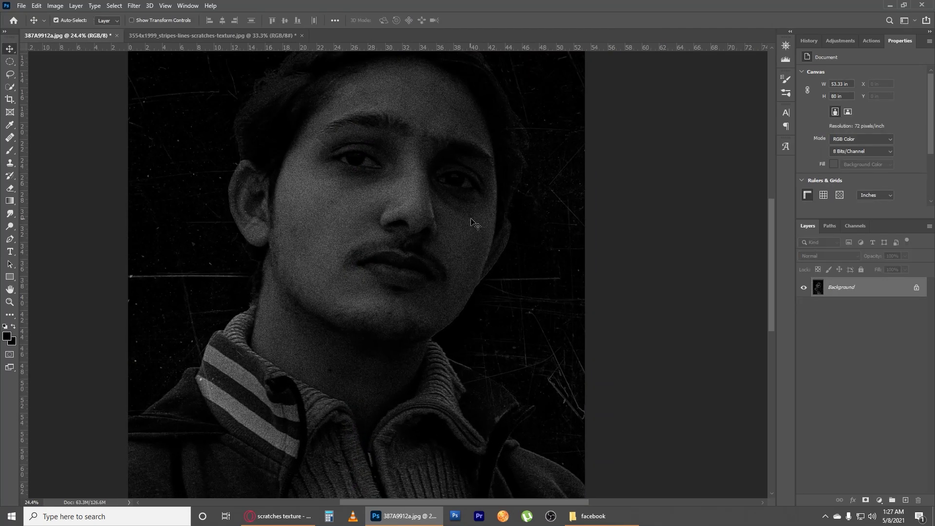
pyautogui.scroll(-4, 475, 225)
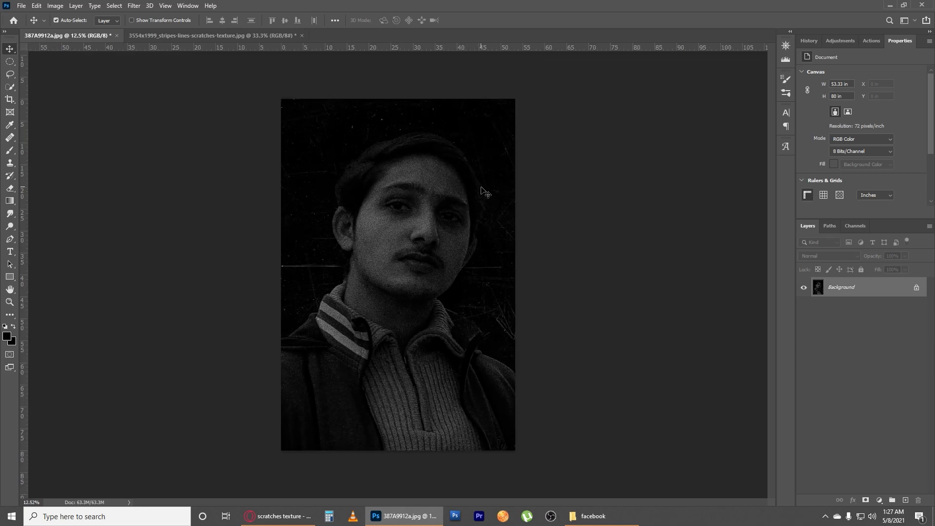
# Step: Compare the original color portrait with the current dark edit by stepping back in the history and returning to the latest state
pyautogui.click(809, 41)
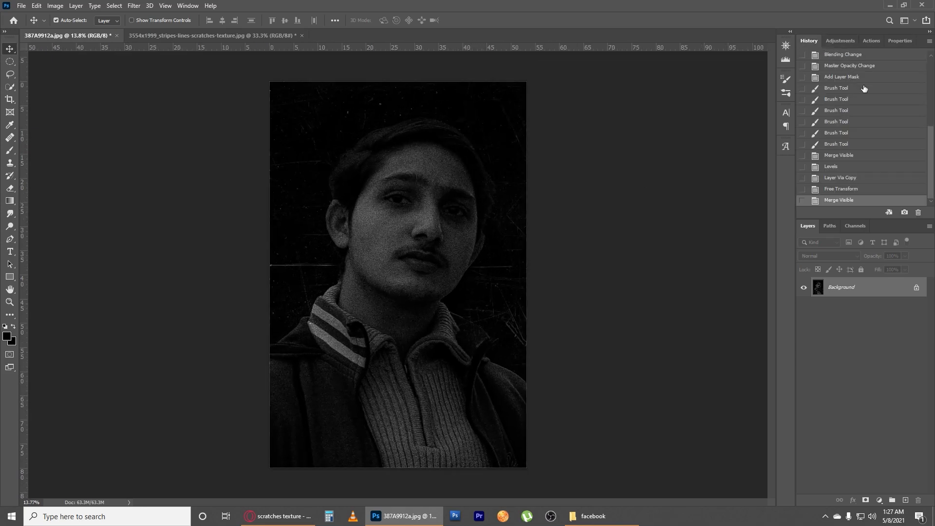
pyautogui.moveTo(929, 142)
pyautogui.mouseDown()
pyautogui.moveTo(926, 64)
pyautogui.moveTo(934, 181)
pyautogui.mouseUp()
pyautogui.click(874, 60)
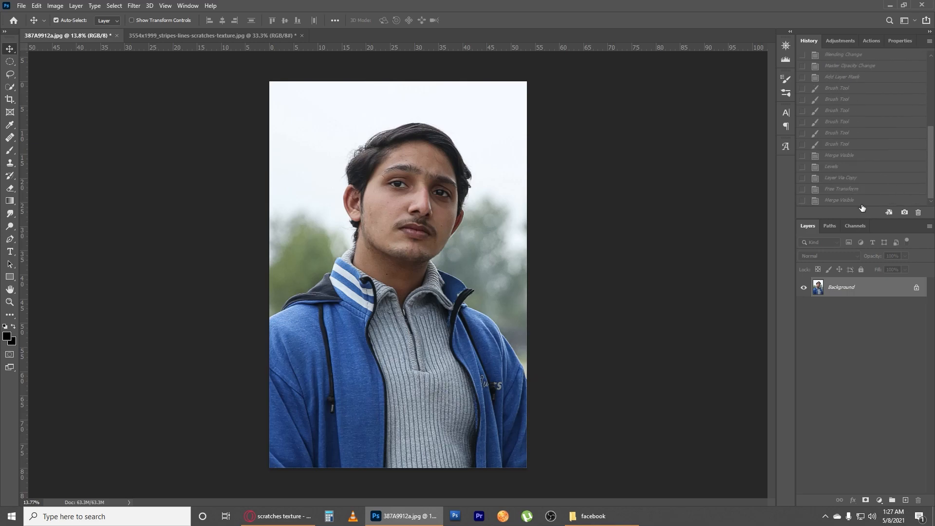
pyautogui.click(861, 201)
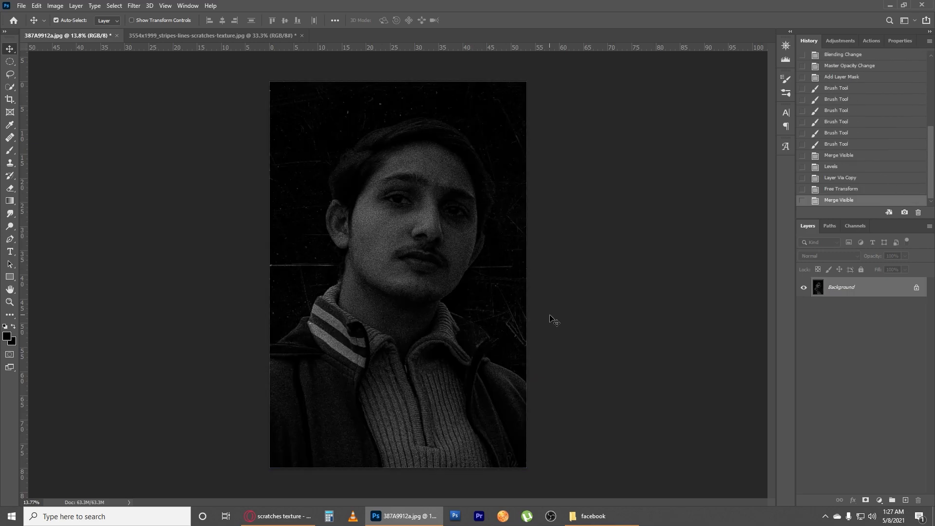
# Step: Duplicate the portrait layer twice and exclude the green channel in the top copy's advanced blending options
pyautogui.hotkey('ctrl', 'j')
pyautogui.hotkey('ctrl', 'j')
pyautogui.click(850, 270)
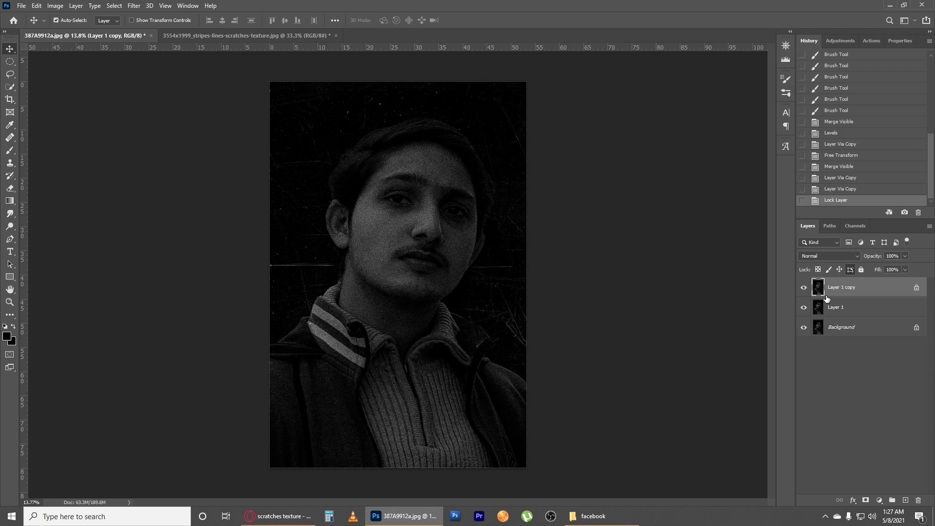
pyautogui.click(851, 273)
pyautogui.rightClick(842, 283)
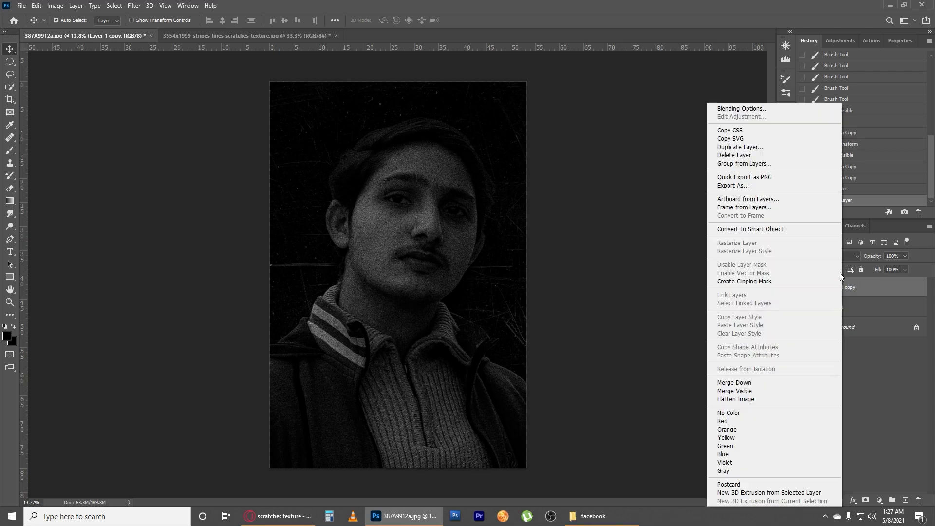
pyautogui.click(778, 110)
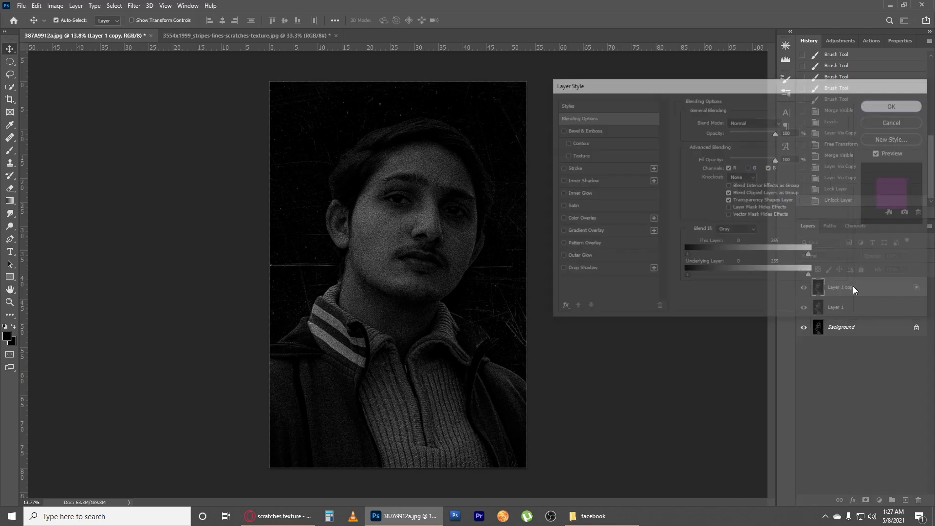
# Step: Exclude the blue channel in the advanced blending options of Layer 1, the middle layer
pyautogui.rightClick(851, 303)
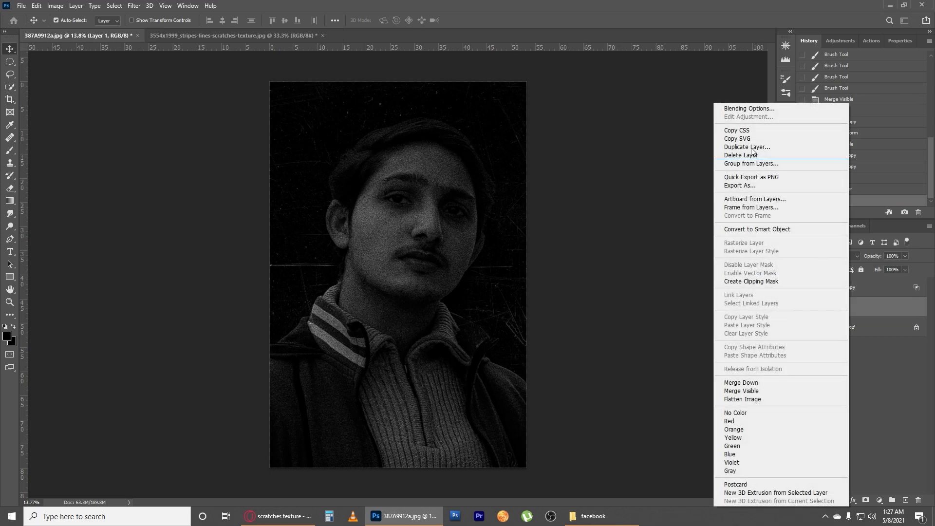
pyautogui.click(753, 109)
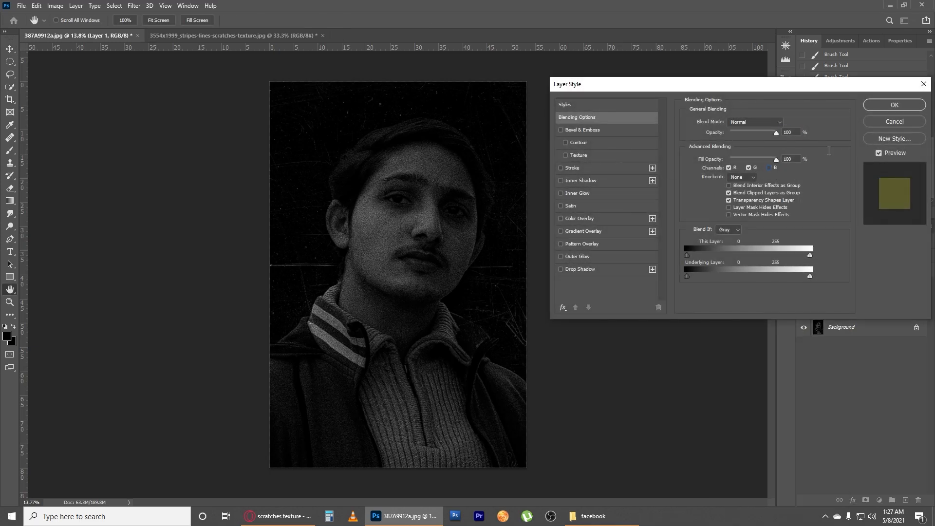
pyautogui.click(894, 104)
# Step: Offset the two copies for a color fringe by moving the portrait slightly, nudging Layer 1 left and Layer 1 copy right
pyautogui.press('v')
pyautogui.moveTo(467, 266); pyautogui.dragTo(487, 279)
pyautogui.click(846, 311)
pyautogui.press('Left')
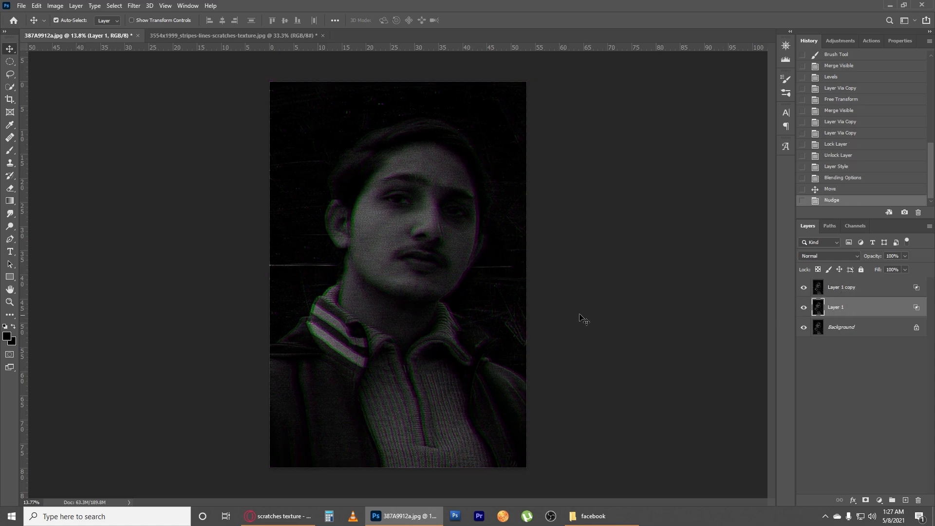
pyautogui.click(852, 290)
pyautogui.press('Right')
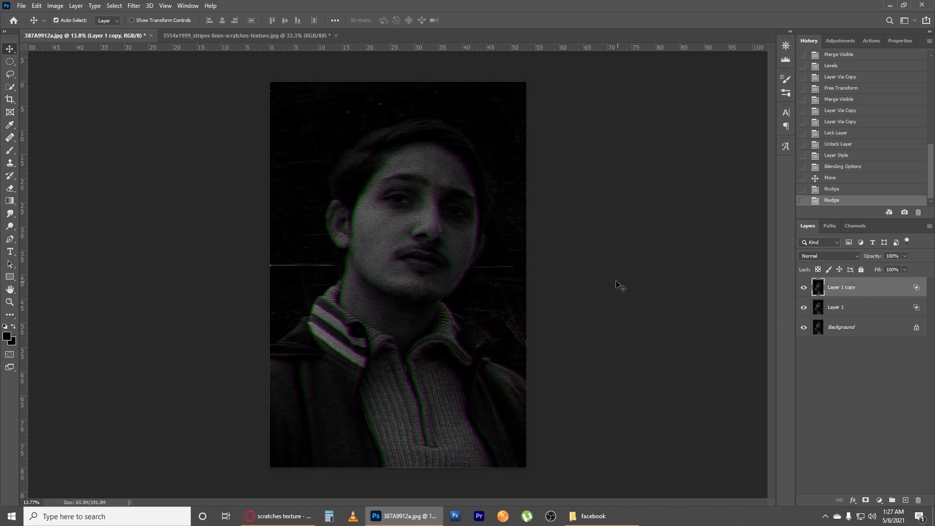
# Step: Merge all visible layers into the Background layer and check the color fringing on the face up close
pyautogui.hotkey('ctrl', 'shift', 'e')
pyautogui.scroll(5, 390, 205)
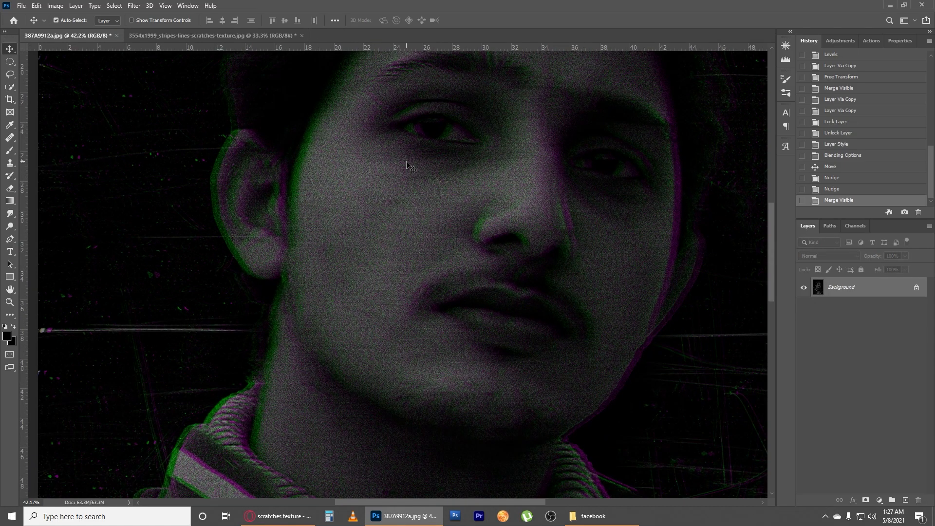
pyautogui.scroll(-5, 406, 166)
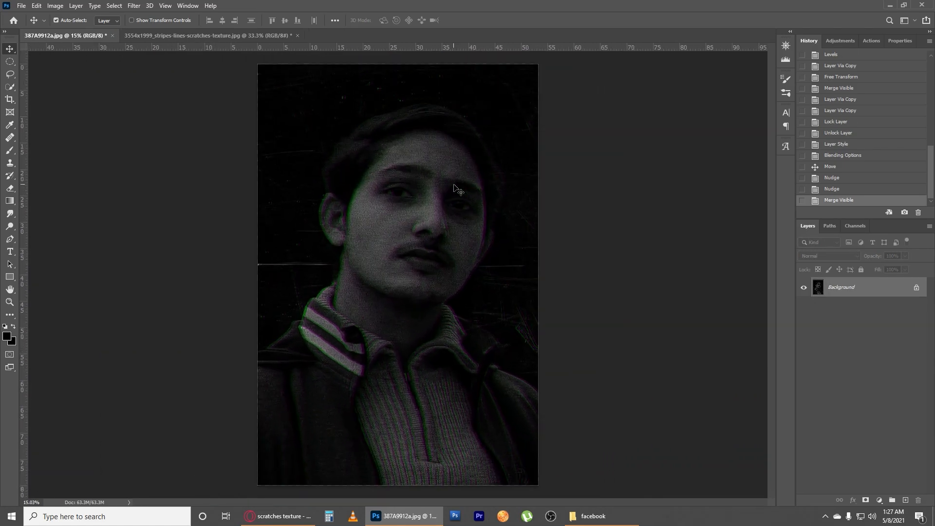